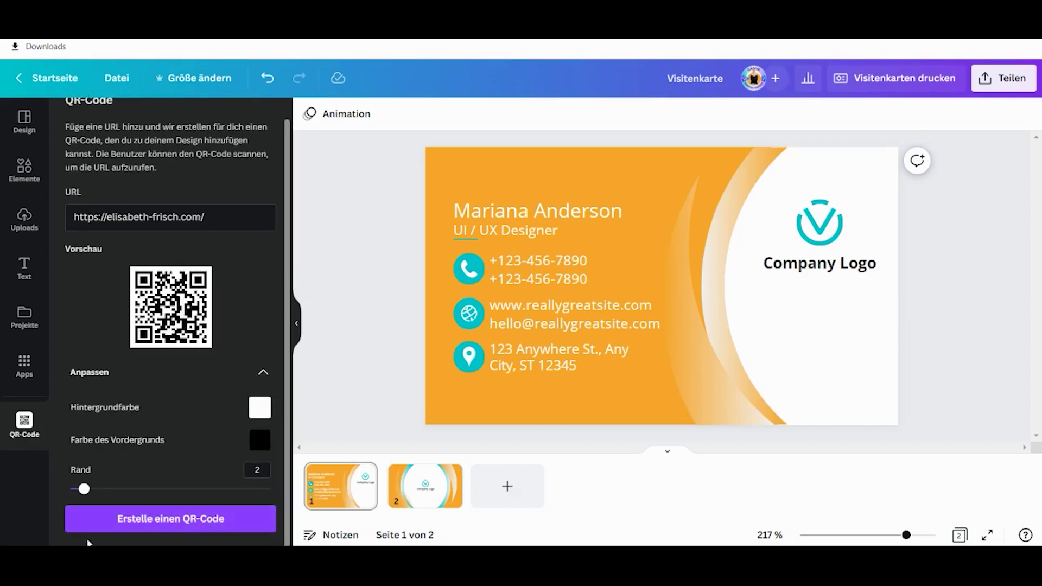
- Generate the website's QR code with a margin of 2 and place it, slightly reduced, below the company logo on page 1
left_click(84, 490)
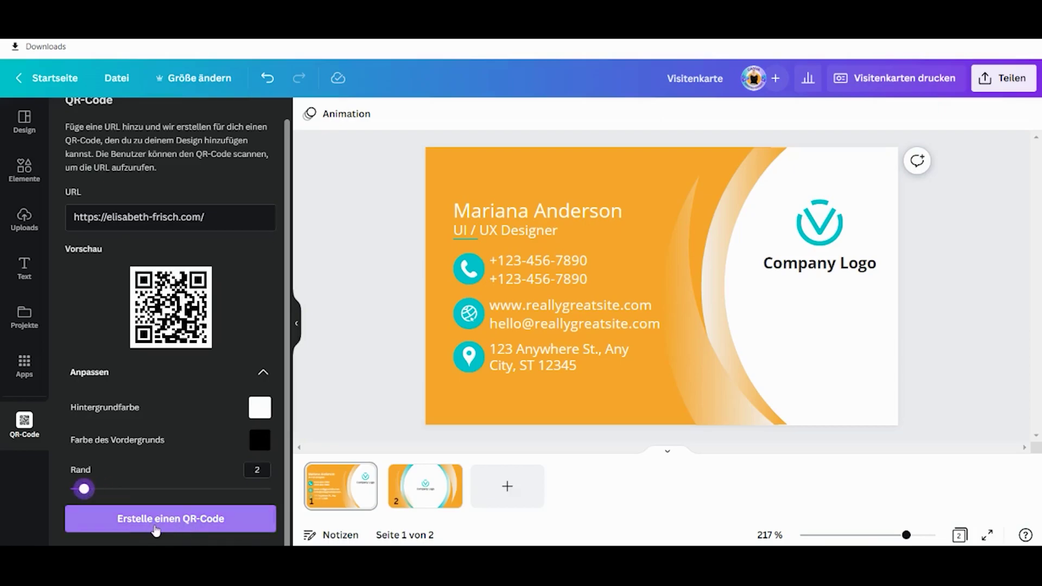
left_click(156, 530)
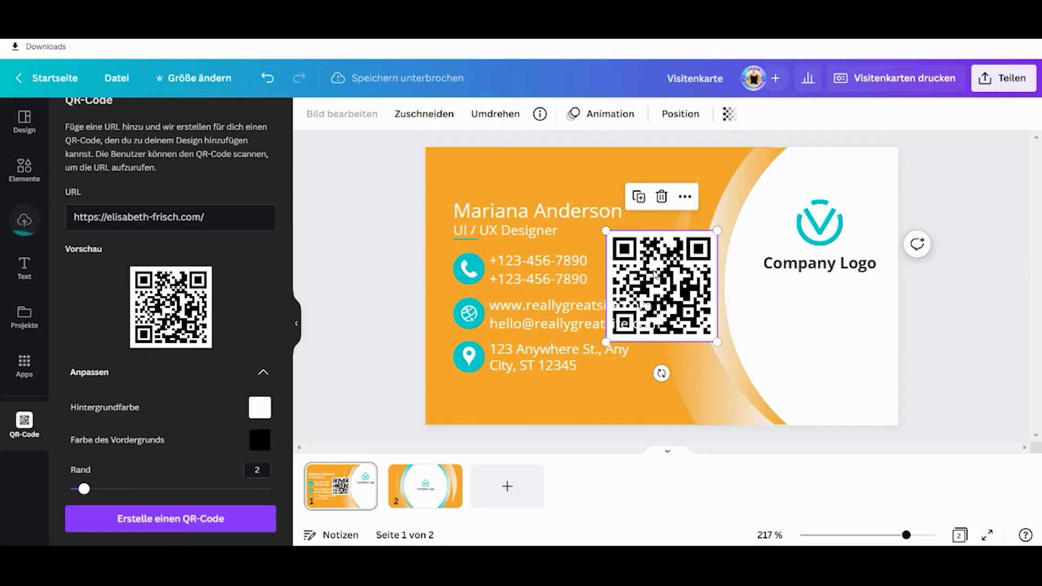
left_click_drag(657, 280, 797, 313)
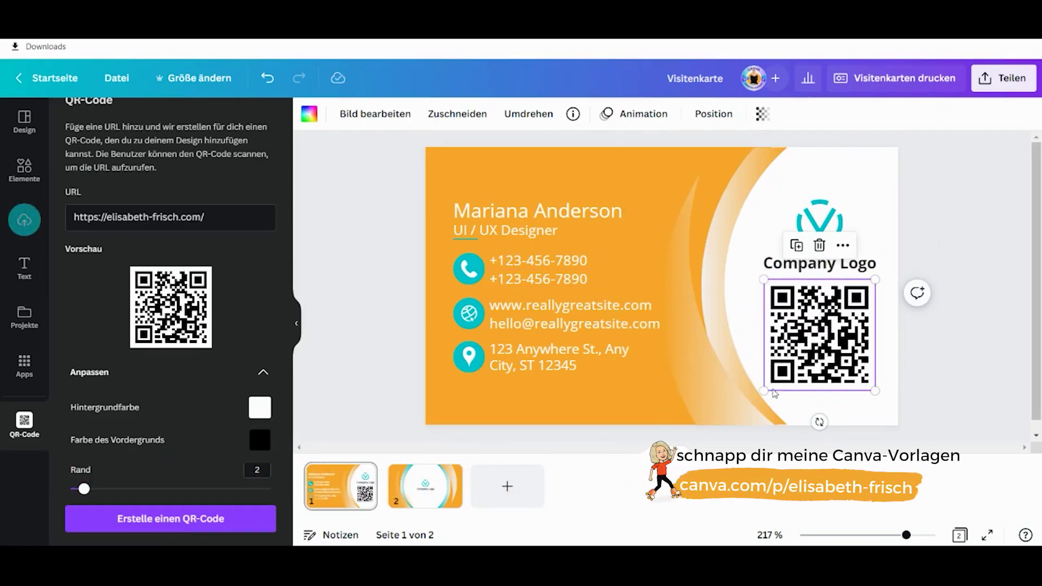
left_click_drag(775, 392, 777, 377)
left_click_drag(823, 329, 821, 328)
left_click(952, 308)
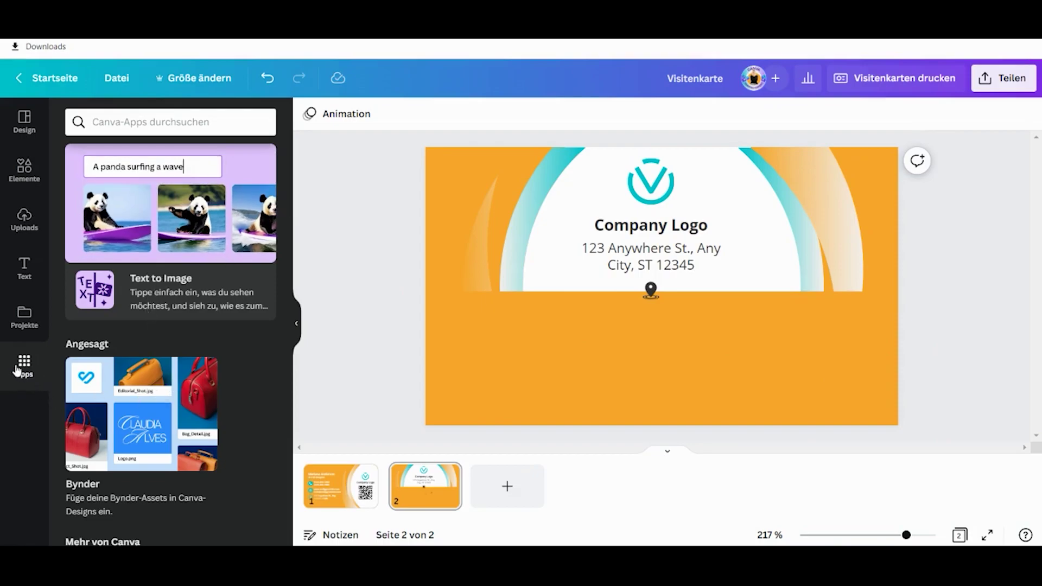
- Open the Google Maps app for page 2 and search it for MBK Bangkok
scroll(202, 326, "down", 9)
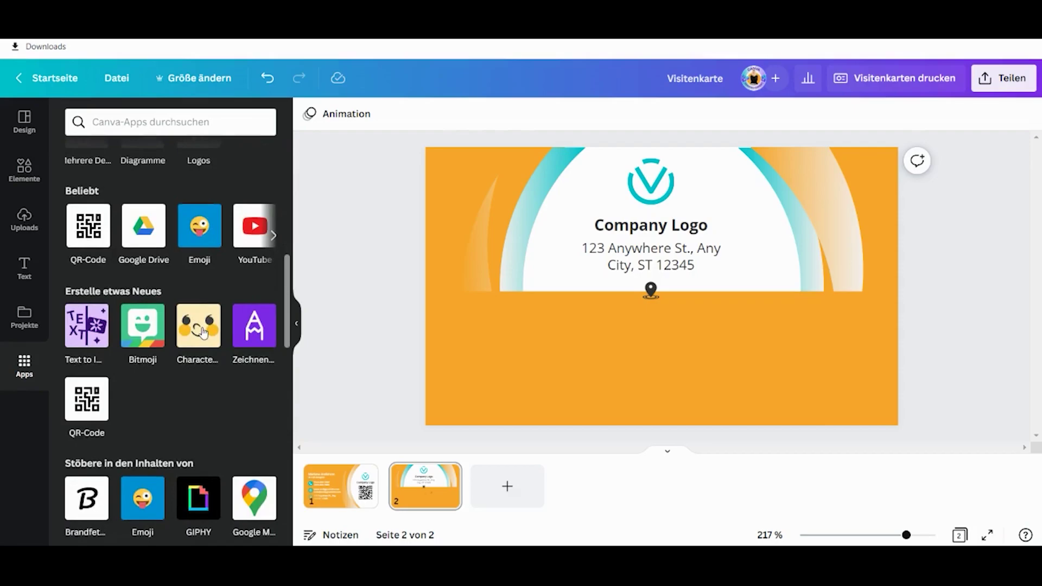
scroll(202, 331, "down", 4)
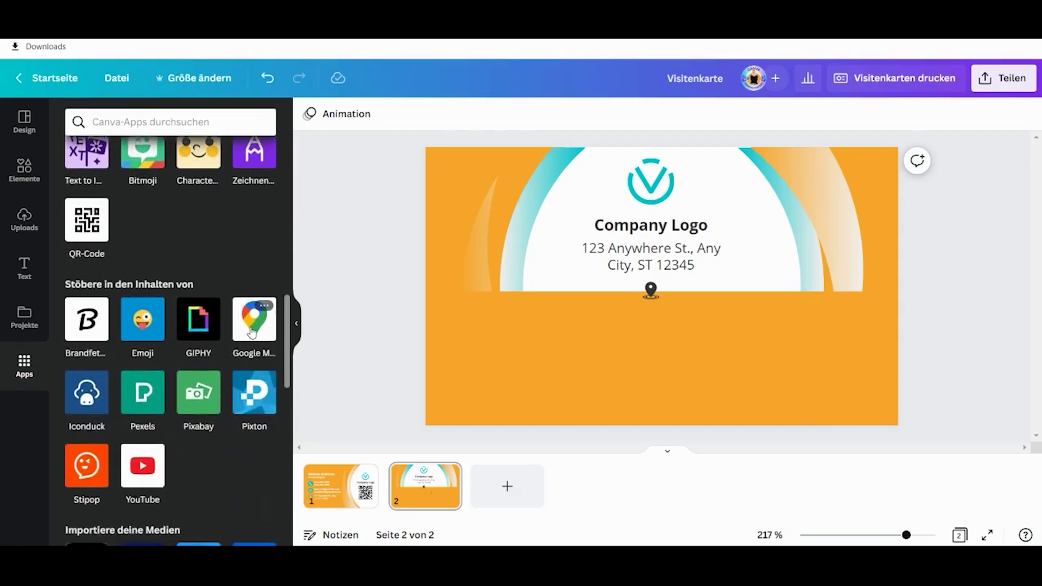
left_click(251, 325)
left_click(125, 121)
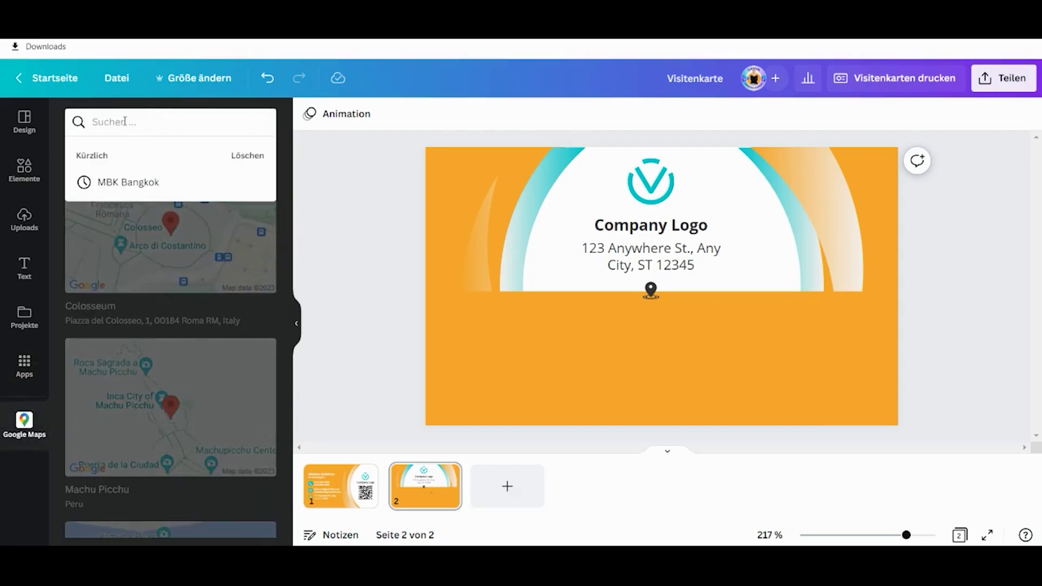
type("M")
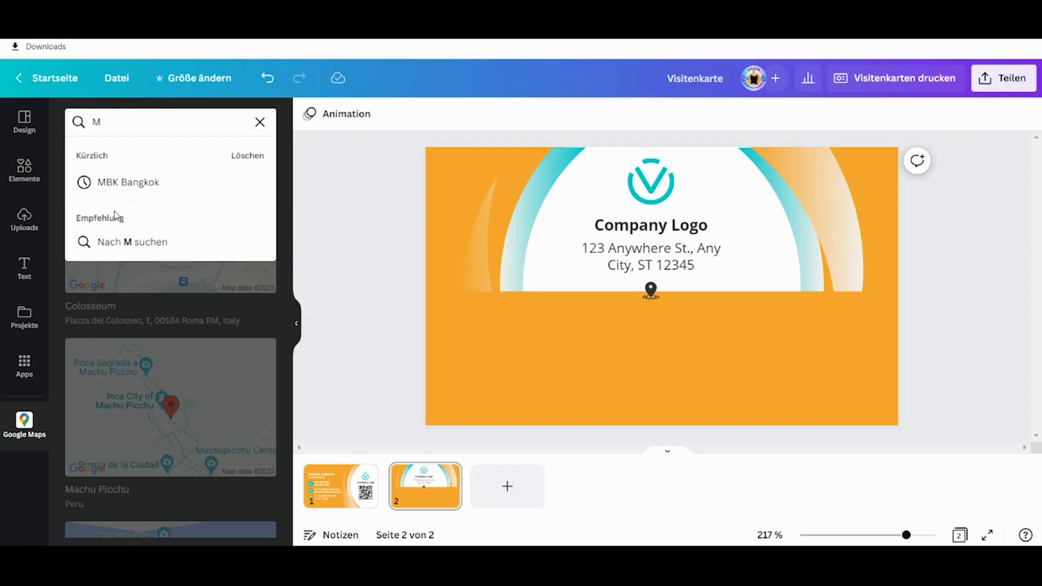
left_click(125, 184)
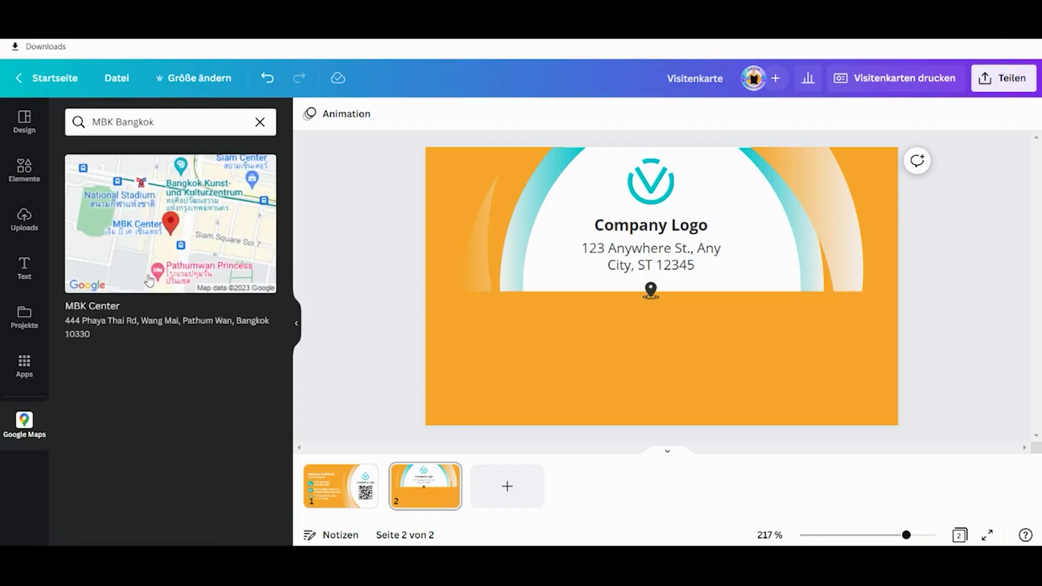
- Add the MBK Center map to page 2, scale it down, centre it below the location pin and adjust its map zoom
left_click(111, 260)
left_click_drag(702, 329, 700, 420)
left_click_drag(575, 292, 617, 323)
left_click_drag(674, 349, 660, 344)
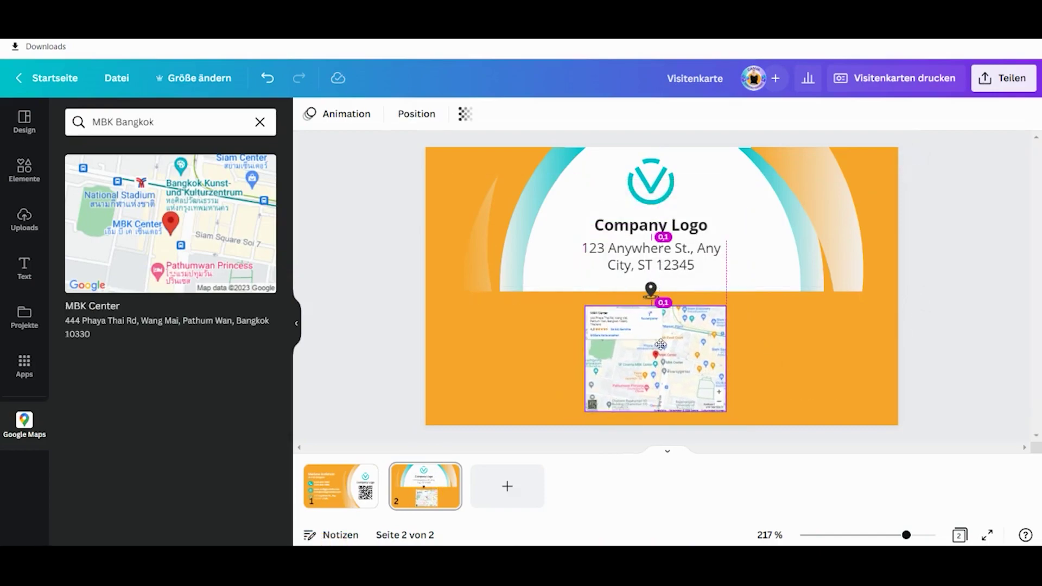
left_click(720, 393)
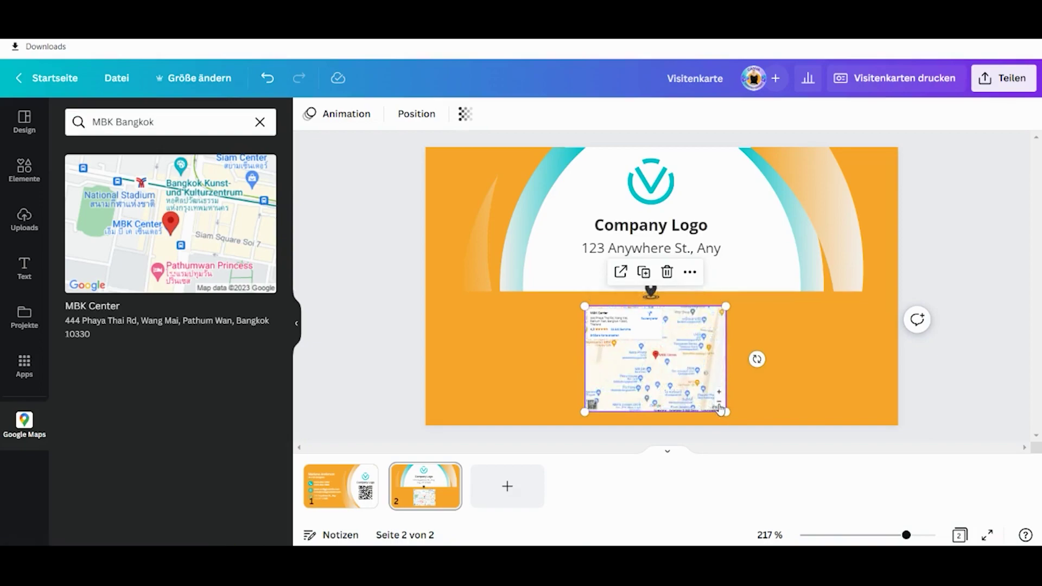
left_click(719, 402)
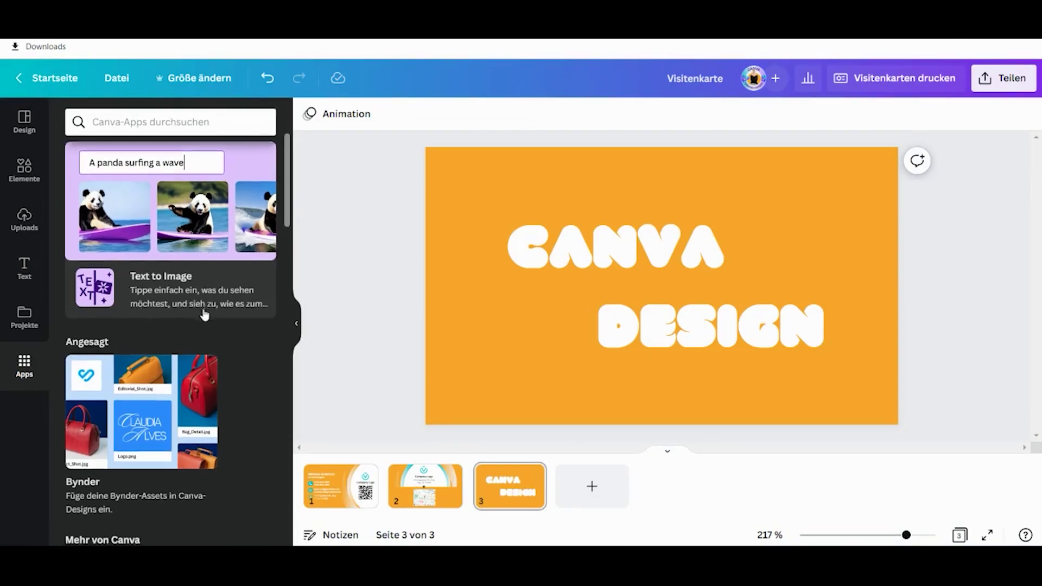
- Use the drawing app's felt-tip pen in orange, size 50 and transparency 100, to draw a stroke in the letter C of CANVA
scroll(205, 315, "down", 6)
scroll(204, 315, "down", 2)
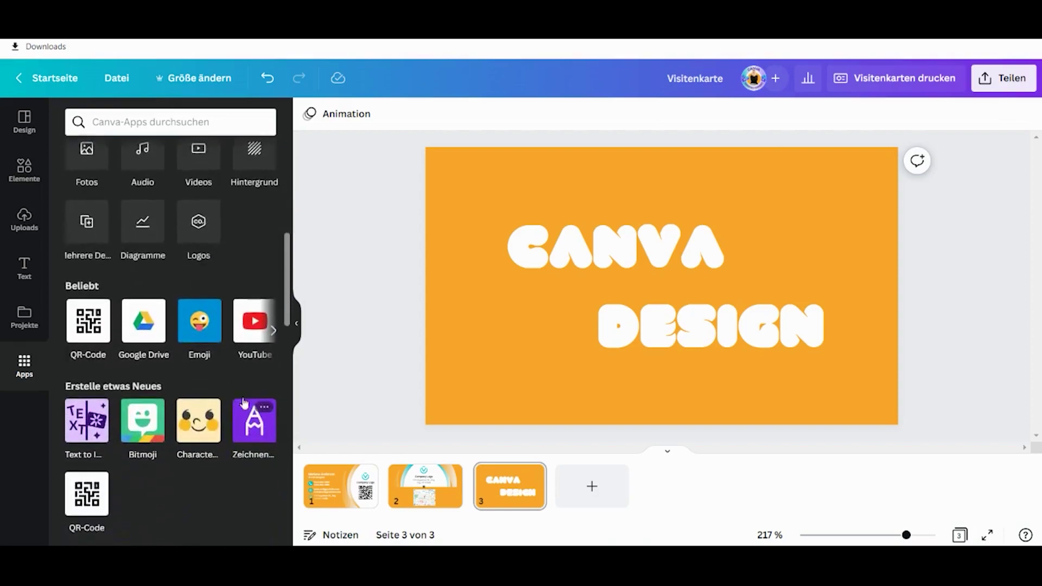
left_click(245, 412)
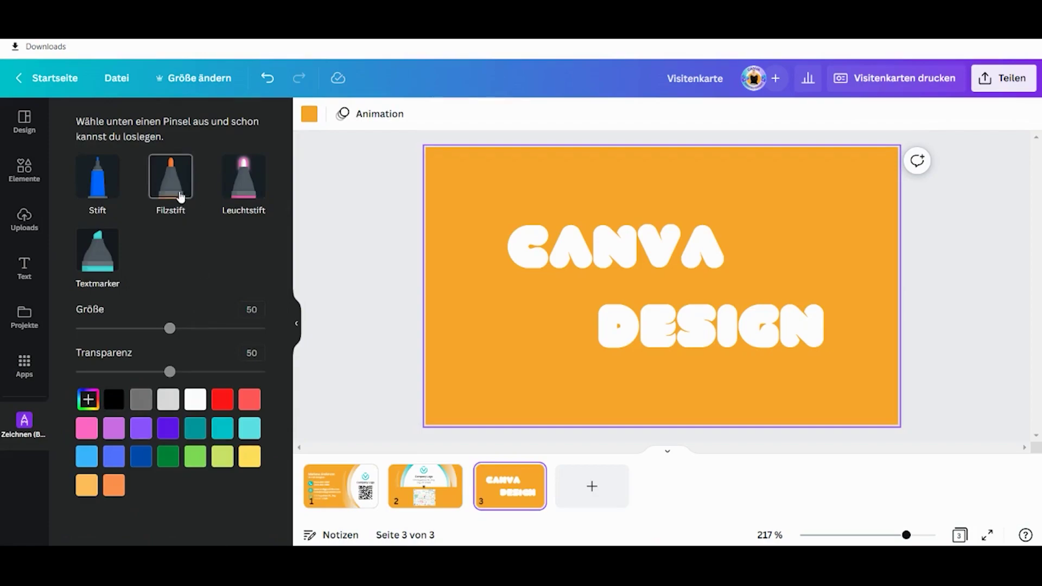
left_click(251, 185)
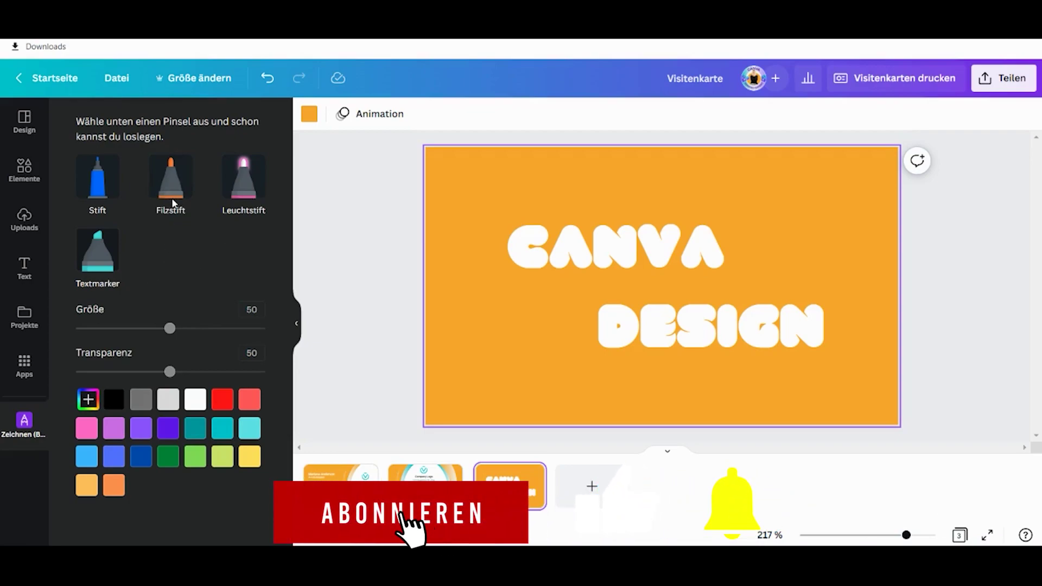
left_click(171, 182)
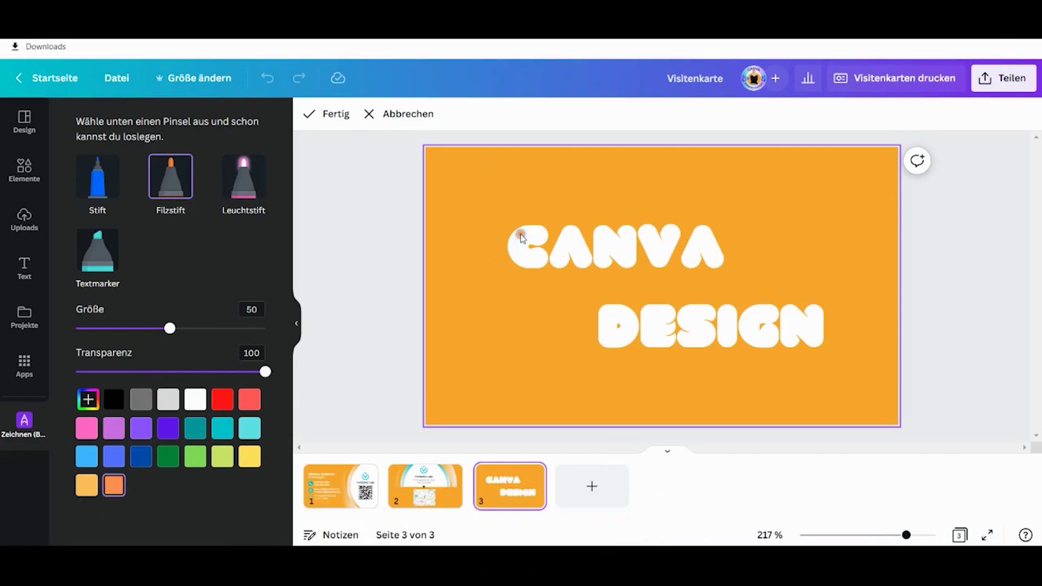
left_click_drag(525, 237, 546, 238)
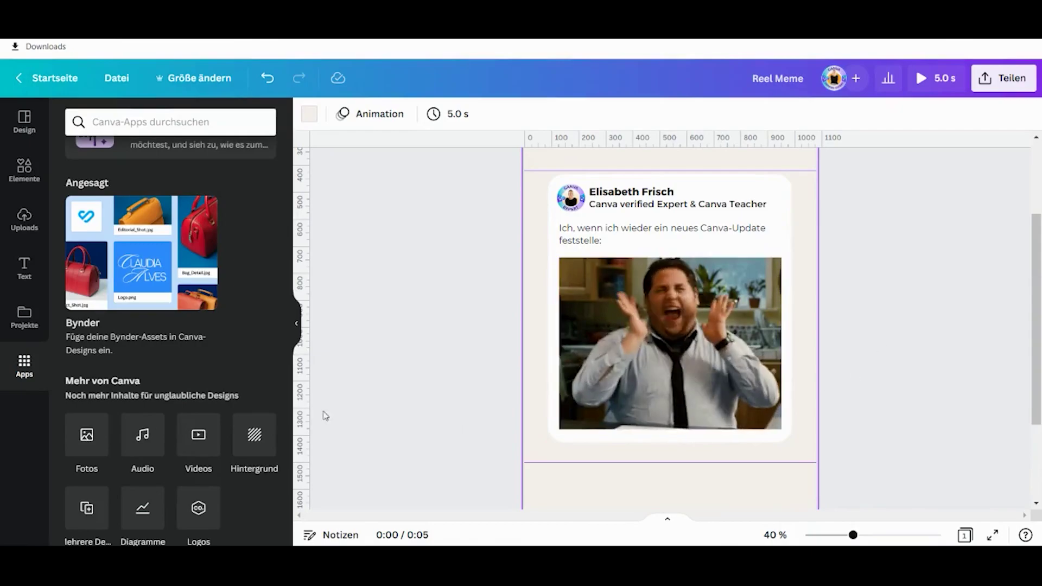
- Open the GIPHY app and place a GIF from it on the white card of the meme design
scroll(201, 412, "down", 1)
scroll(201, 413, "down", 5)
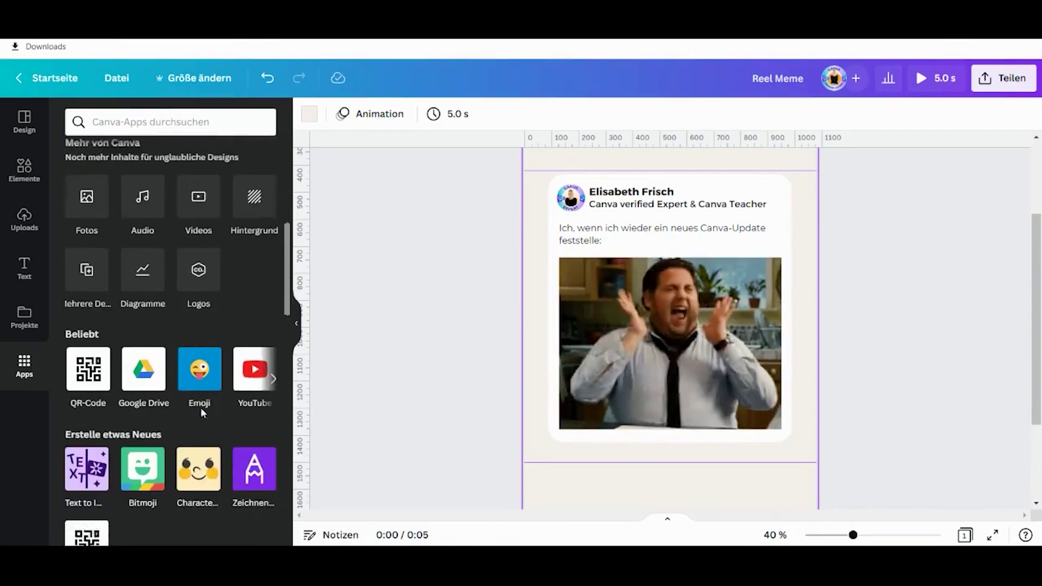
scroll(201, 412, "down", 7)
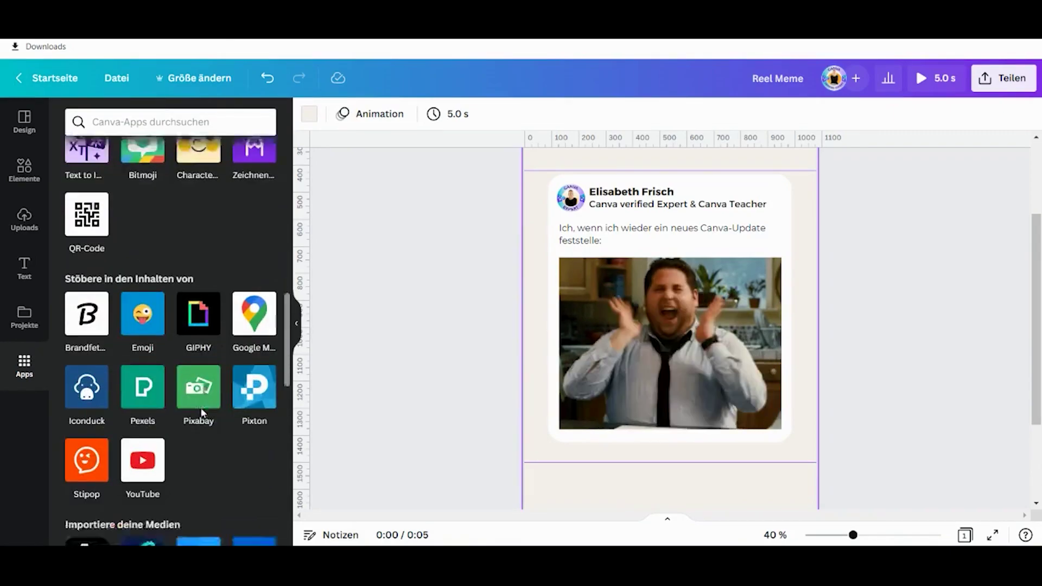
scroll(208, 348, "up", 2)
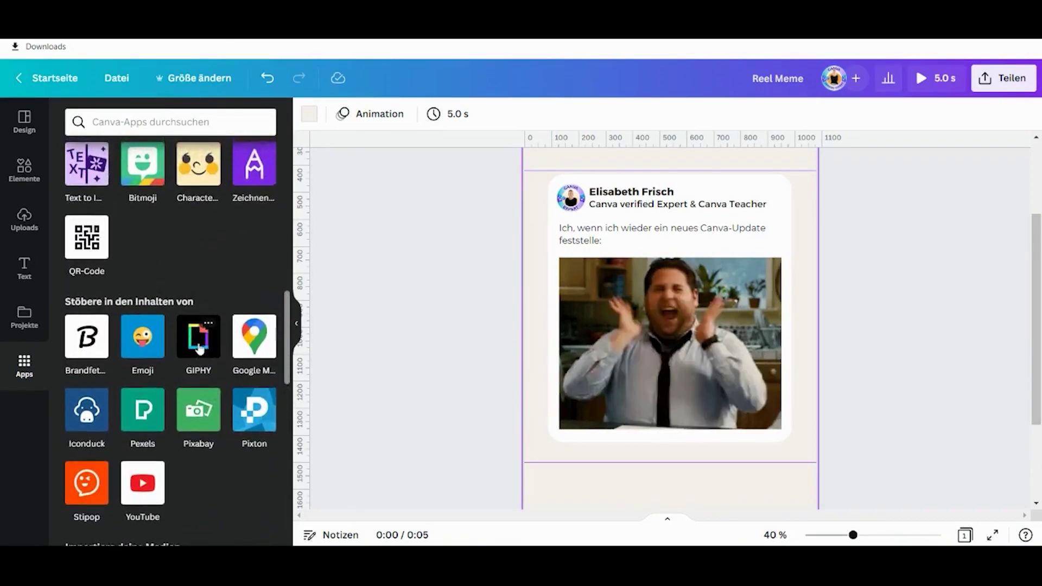
left_click(200, 347)
left_click_drag(290, 223, 292, 444)
left_click_drag(159, 448, 628, 329)
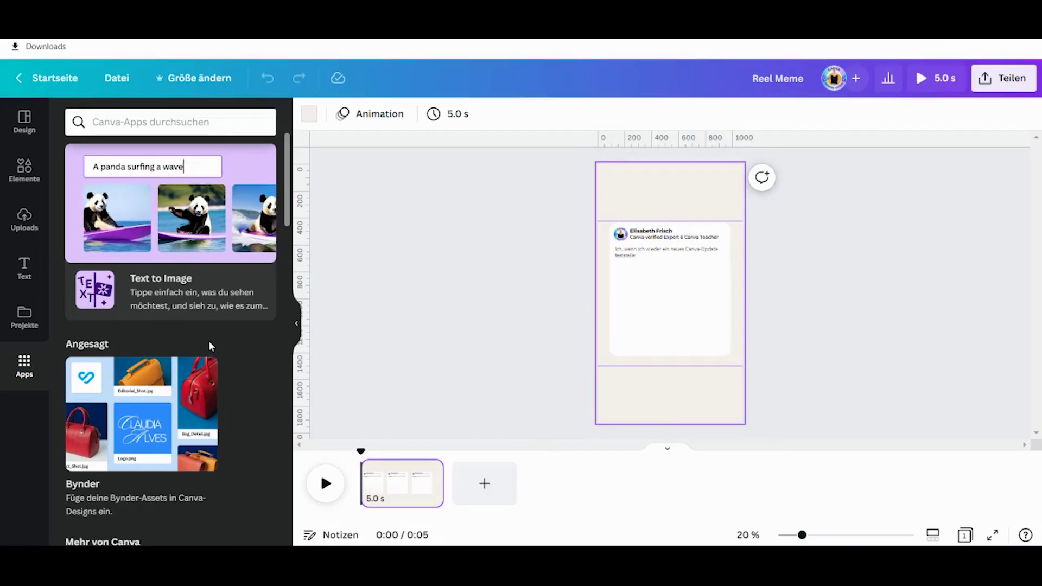
- Search Brandfetch for "Air bnb" and place the pink Airbnb logo with lettering in the white card
scroll(205, 353, "down", 10)
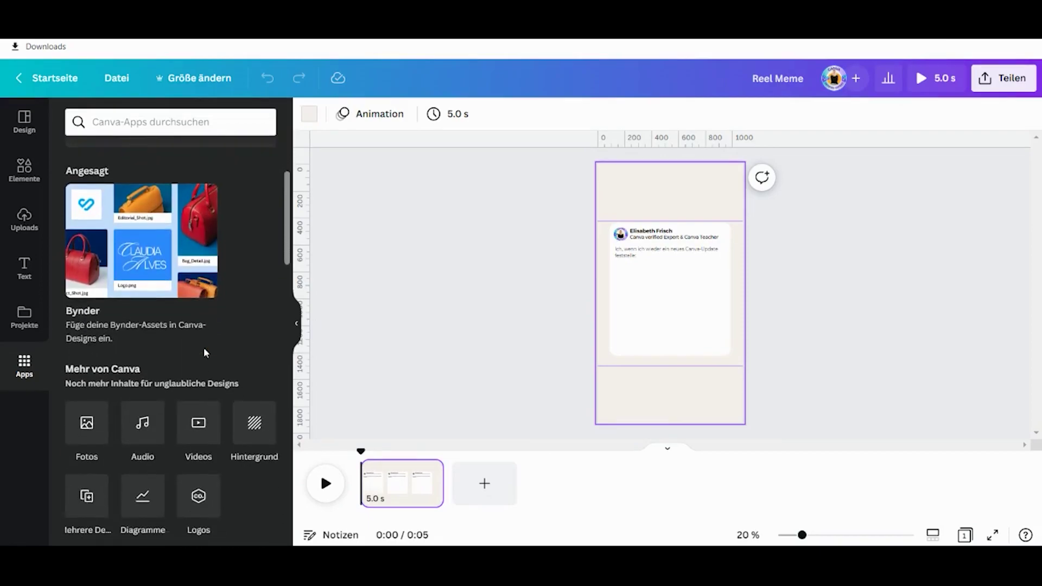
scroll(204, 350, "up", 2)
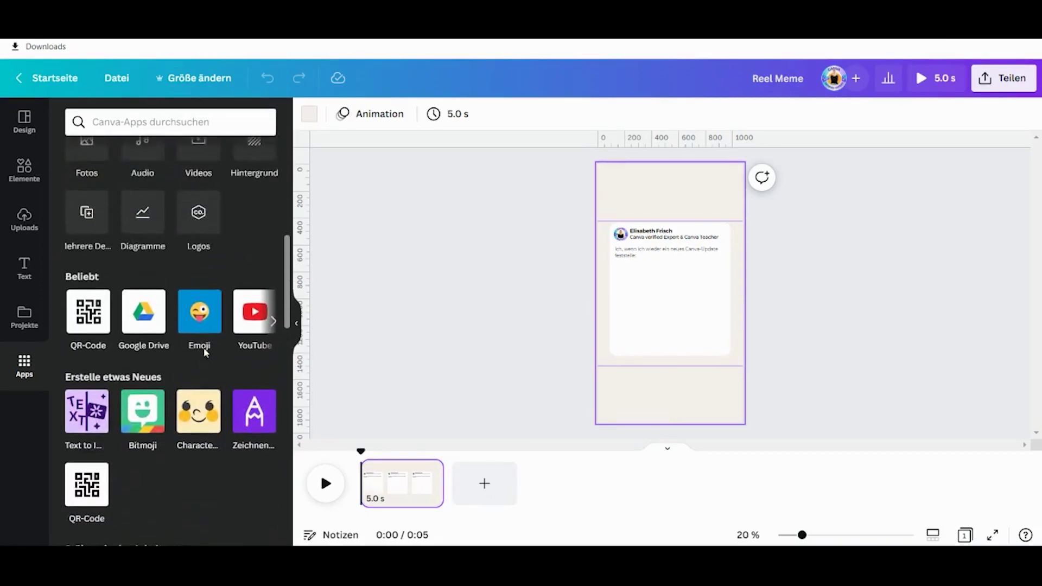
scroll(204, 350, "down", 4)
left_click(89, 415)
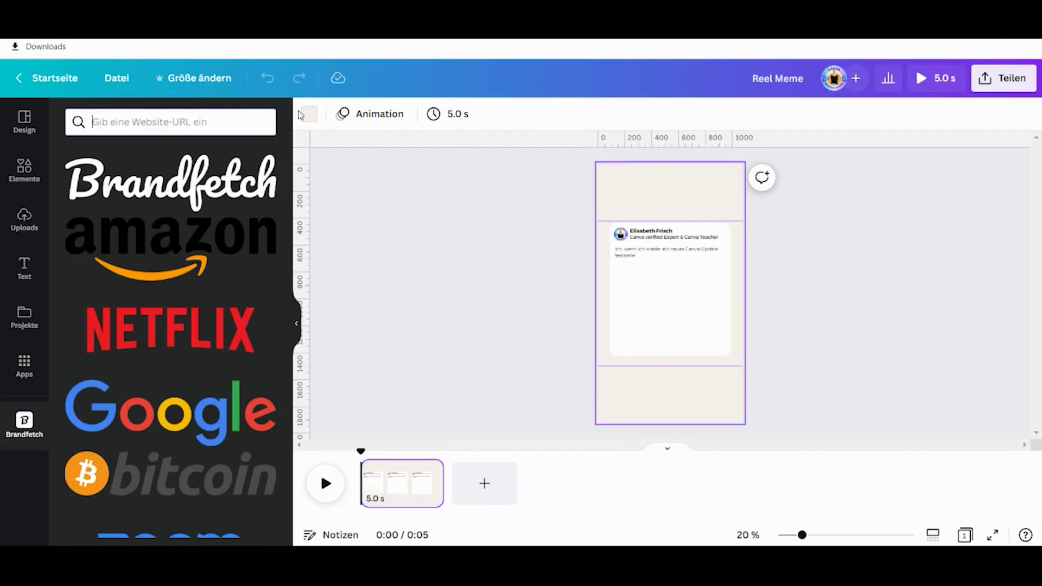
type("Air bnb")
key("Return")
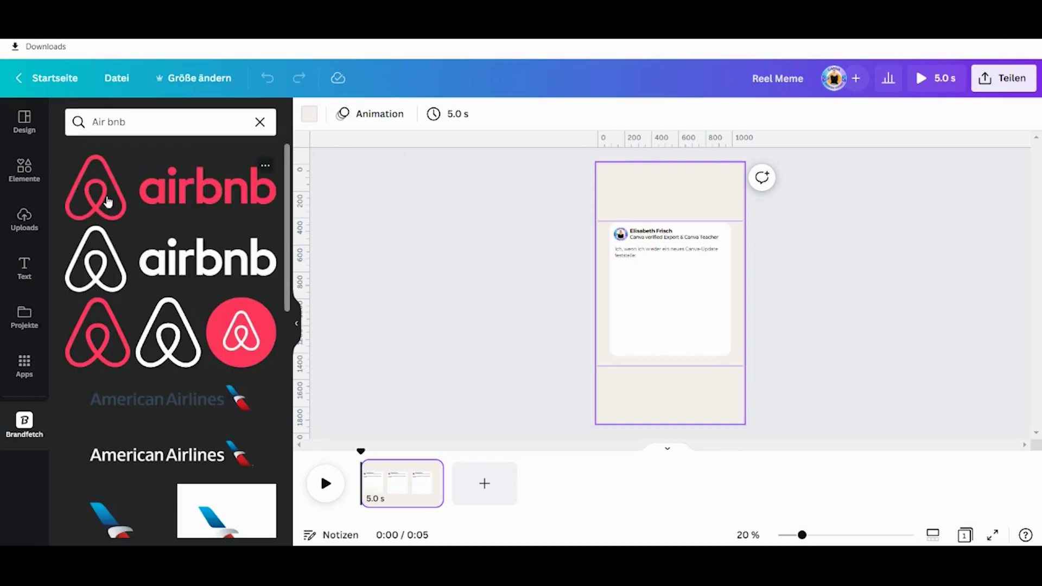
left_click(107, 196)
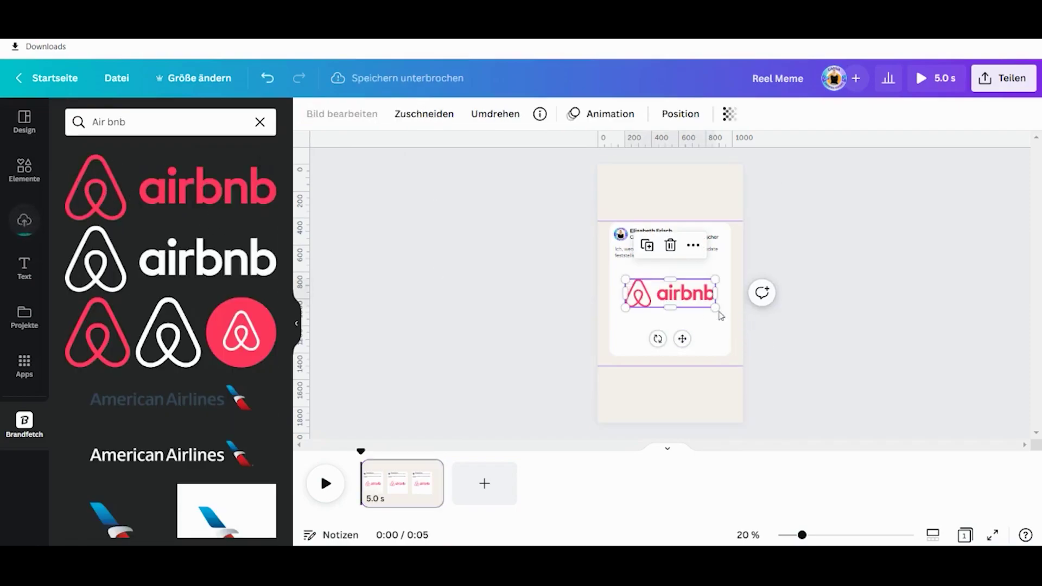
left_click_drag(667, 301, 667, 306)
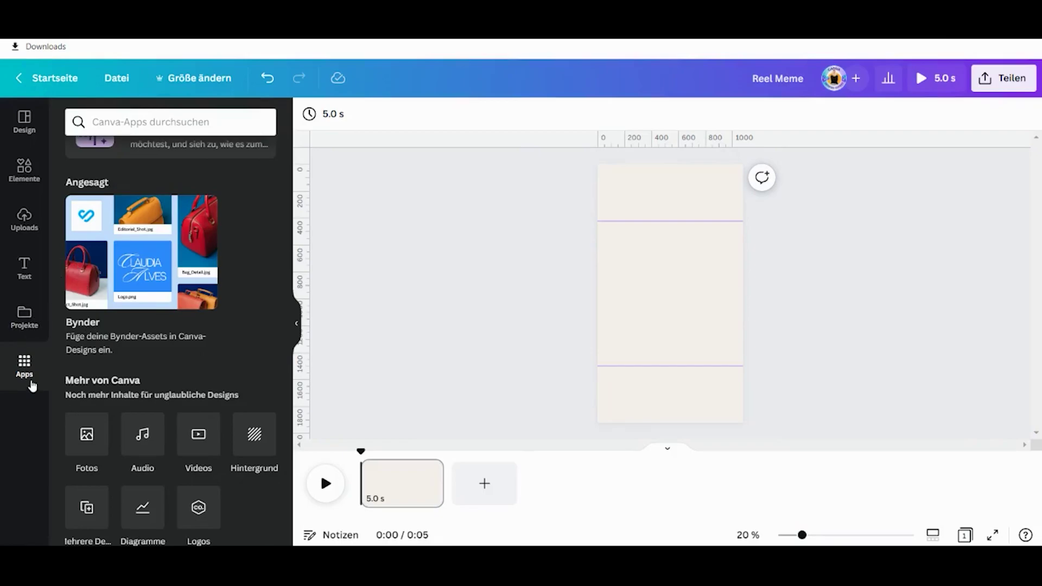
- Connect the Instagram app by allowing account access, then place the orange post graphic with the white text box on the empty page
scroll(159, 362, "down", 20)
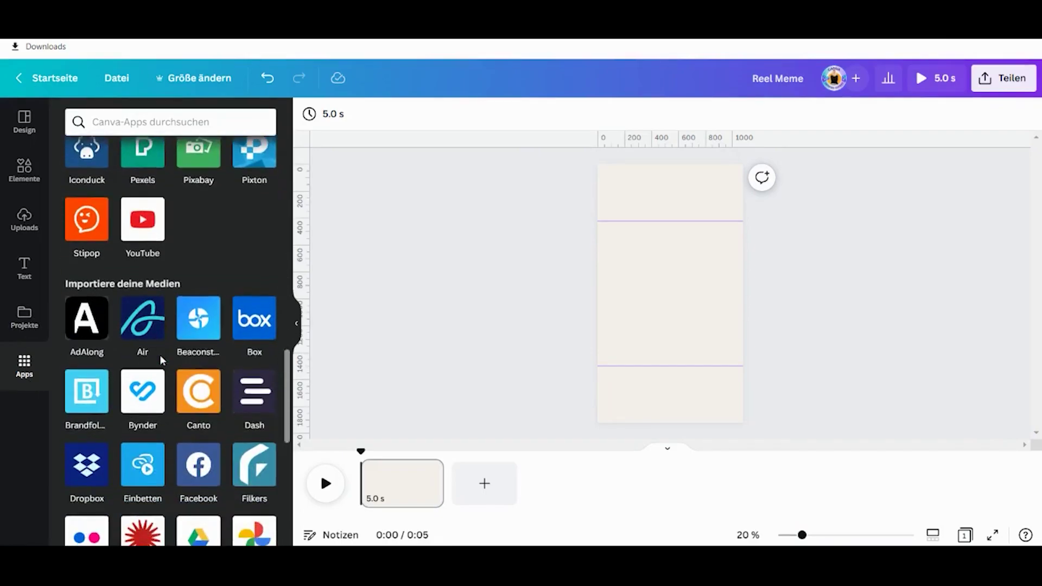
left_click(93, 416)
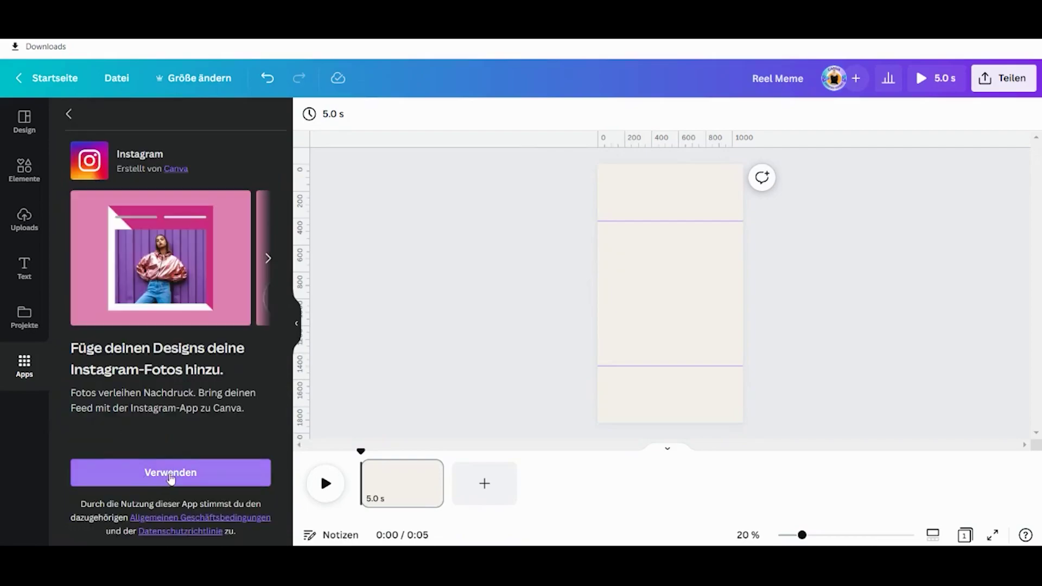
left_click(172, 477)
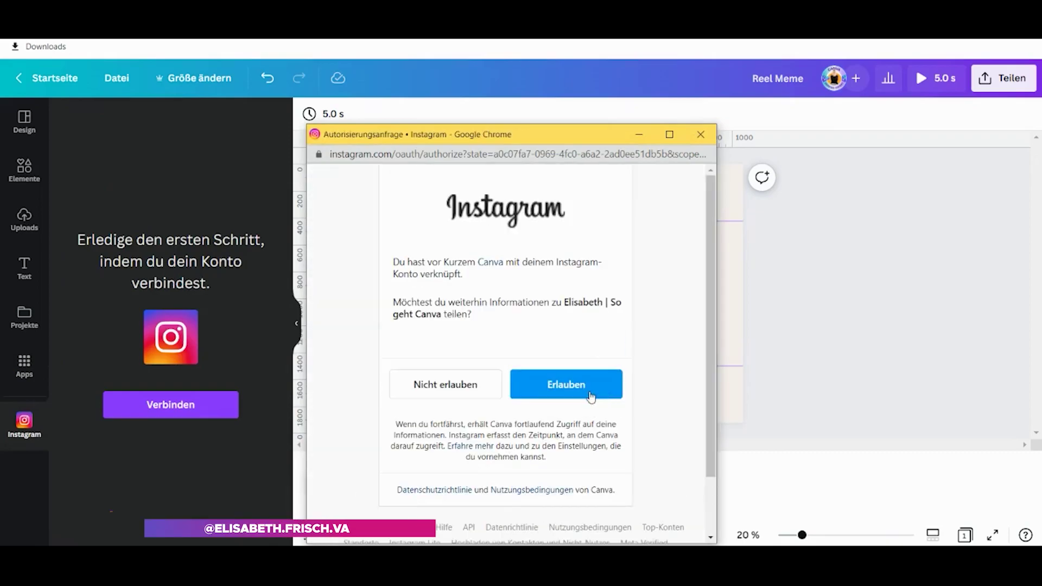
left_click(591, 396)
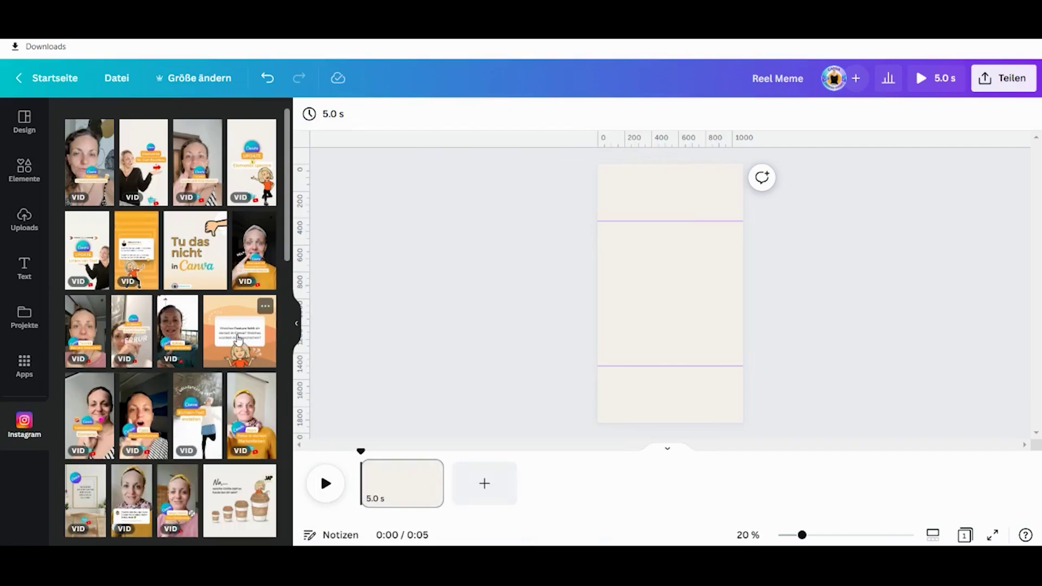
left_click(232, 342)
mouse_move(665, 305)
left_mouse_down()
mouse_move(645, 280)
mouse_move(670, 304)
left_mouse_up()
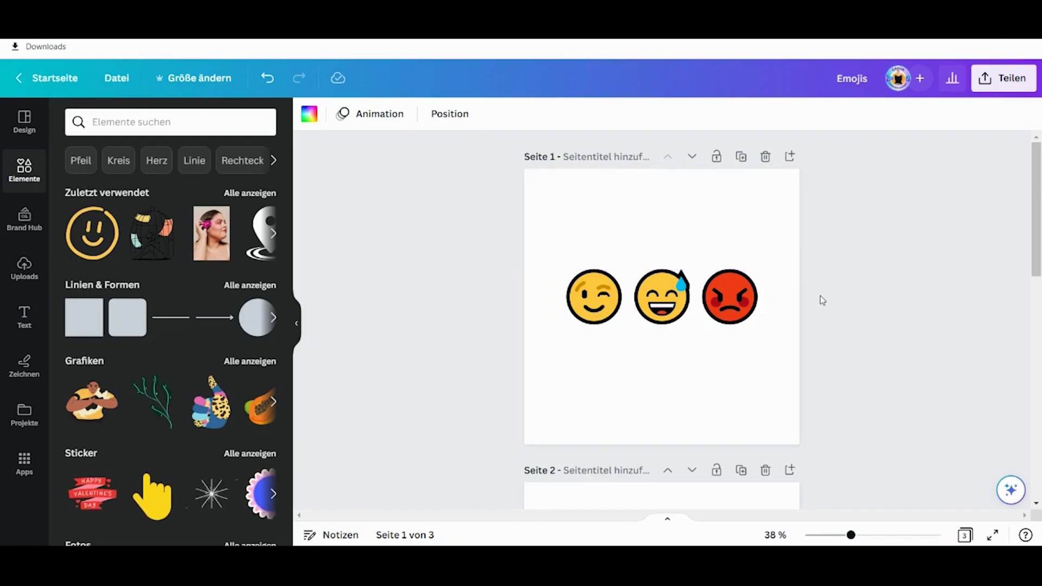
- Review the emojis on the first two pages of the Emojis design and open the elements search
scroll(762, 302, "down", 5)
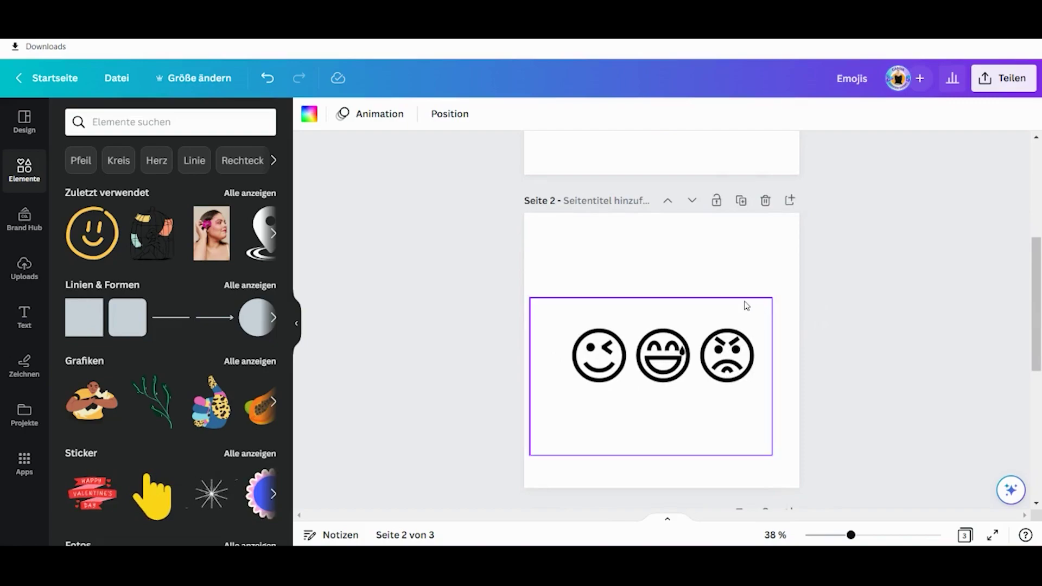
scroll(745, 304, "up", 5)
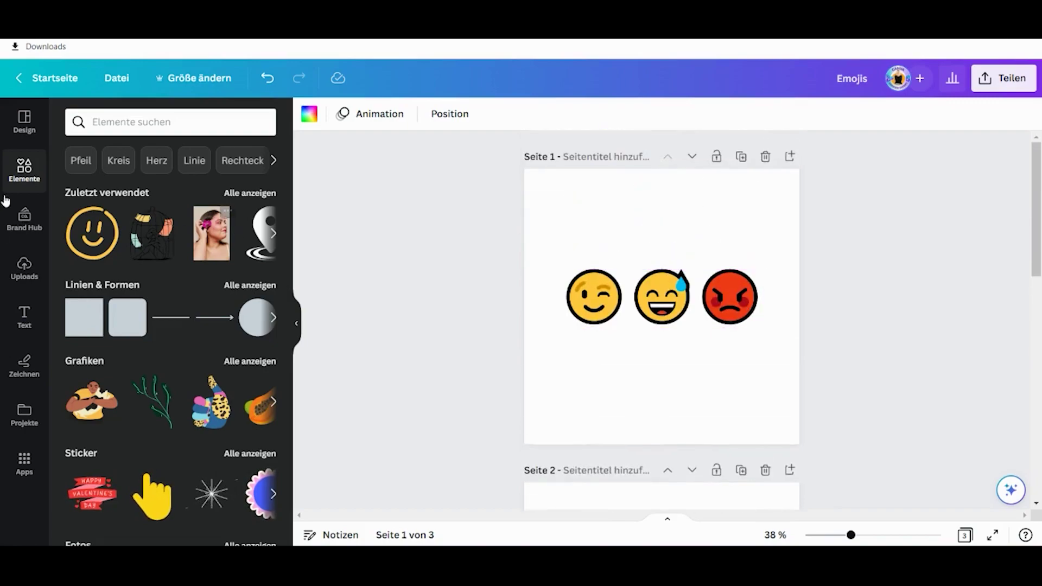
left_click(111, 130)
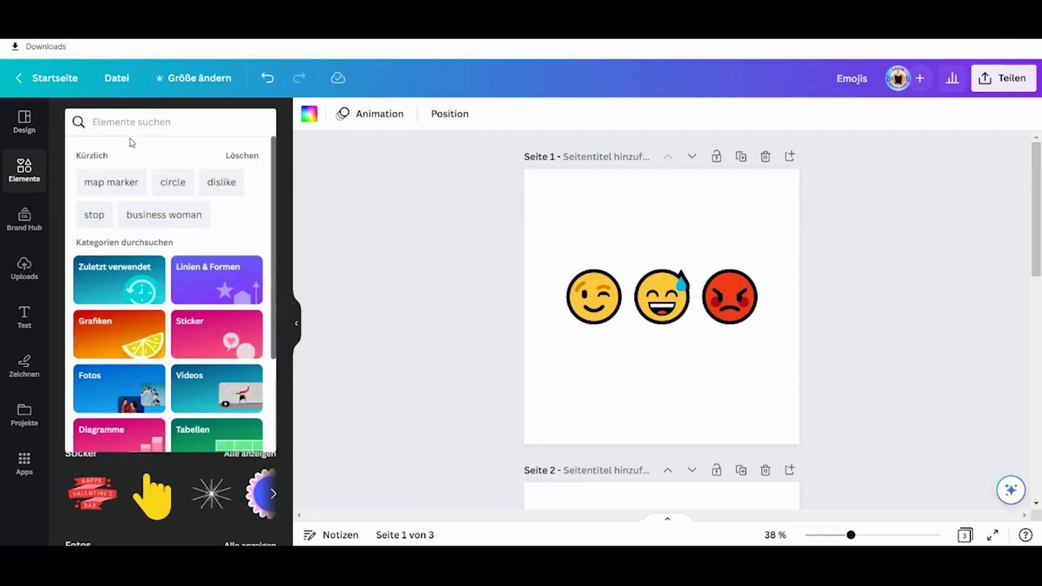
- Open the Emoji app and browse through its emoji collection, starting from the smileys and people
left_click(24, 462)
scroll(199, 408, "down", 5)
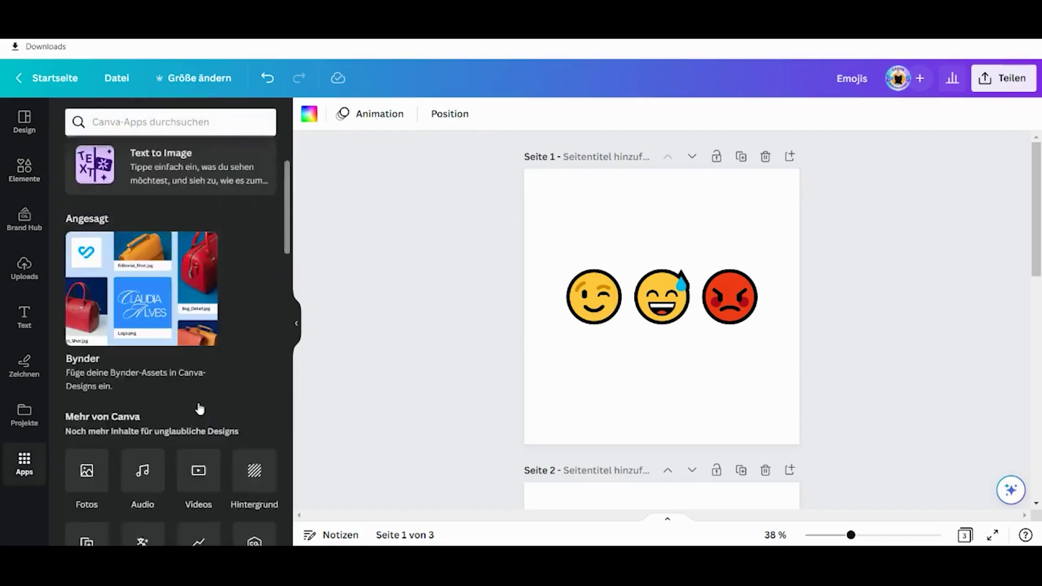
left_click(198, 327)
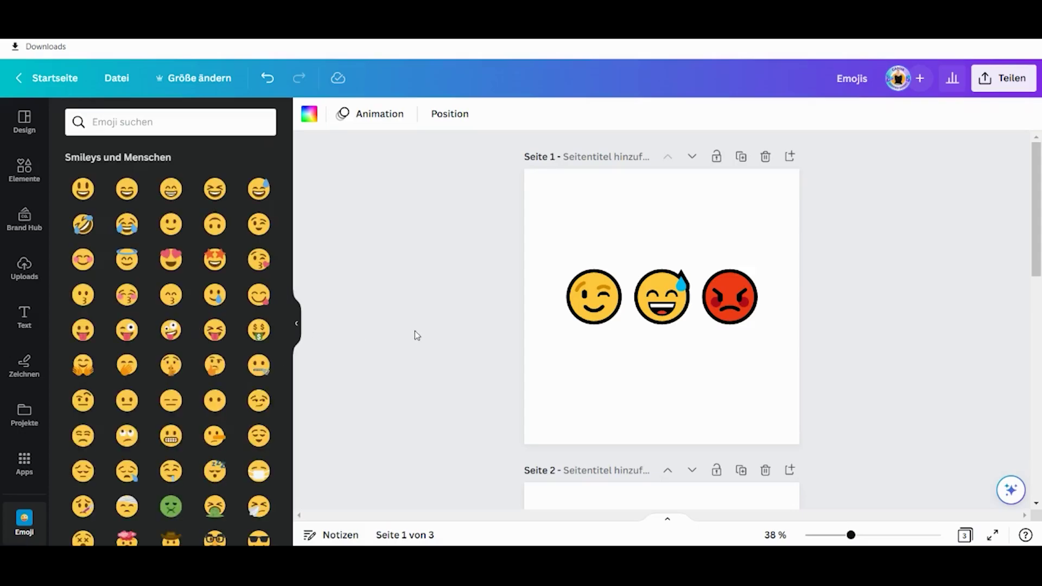
scroll(414, 331, "down", 6)
scroll(667, 346, "down", 4)
scroll(168, 339, "down", 6)
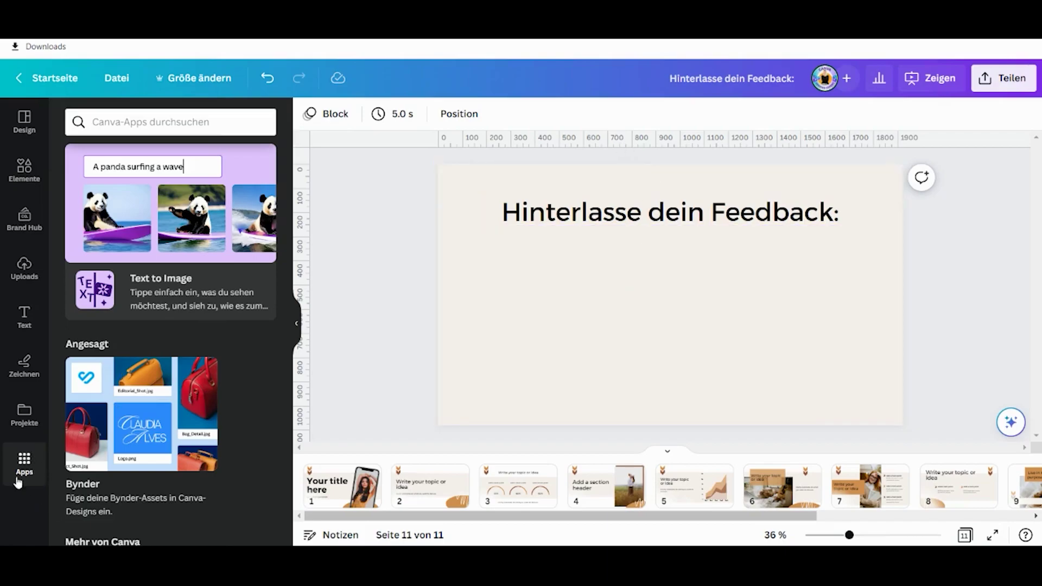
- Embed the "Feedback - Coaching" form from the Typeform app on the "Hinterlasse dein Feedback:" page and start its questionnaire
scroll(230, 373, "down", 6)
scroll(231, 373, "down", 10)
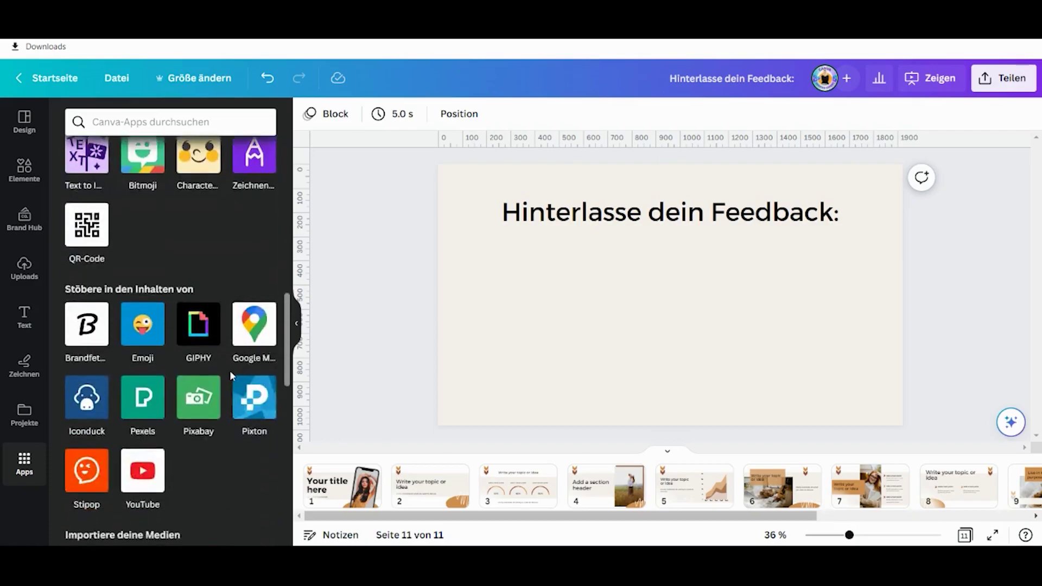
scroll(236, 369, "down", 2)
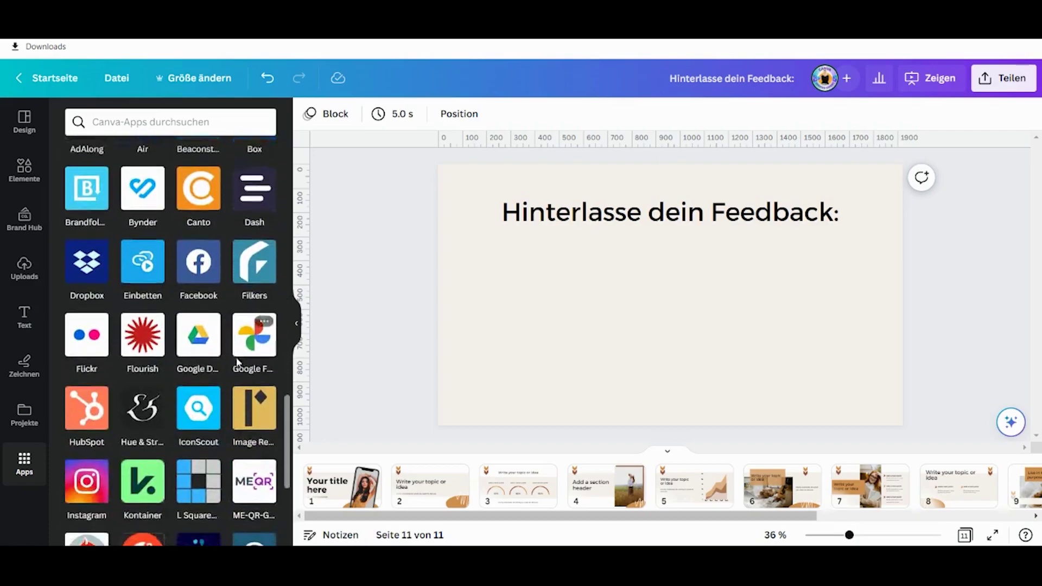
scroll(242, 338, "down", 5)
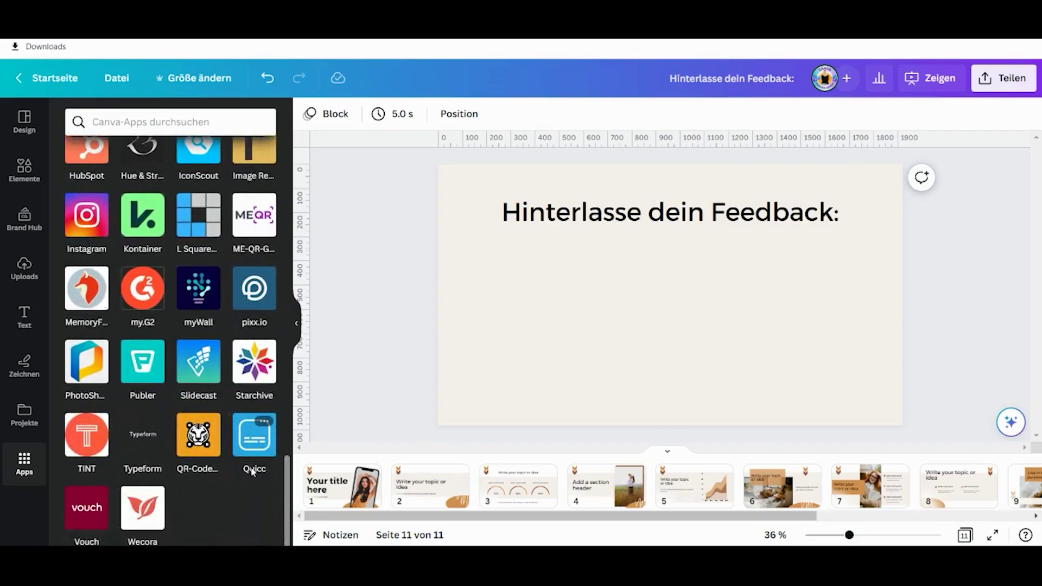
left_click(146, 437)
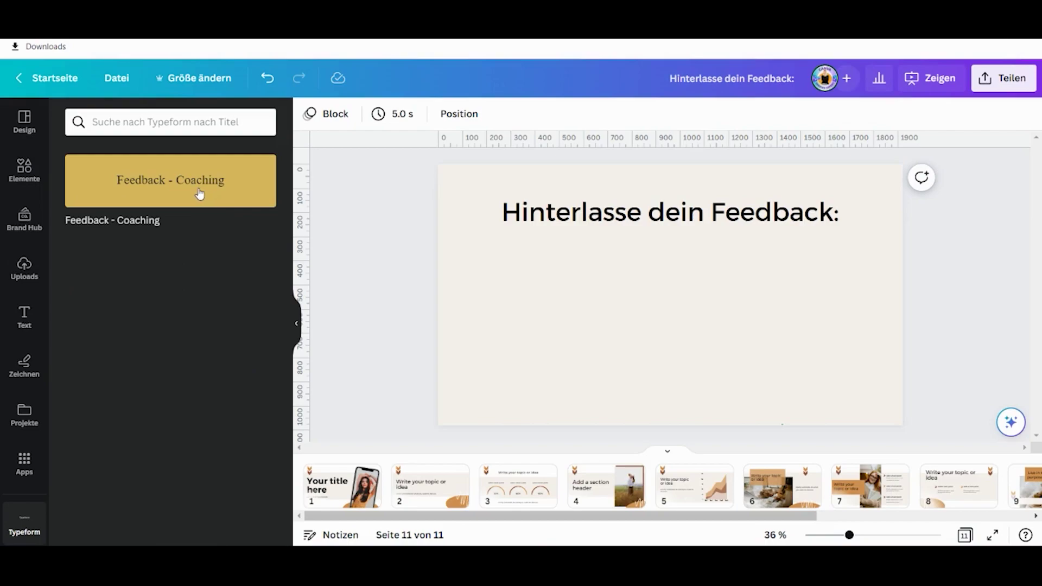
left_click(201, 195)
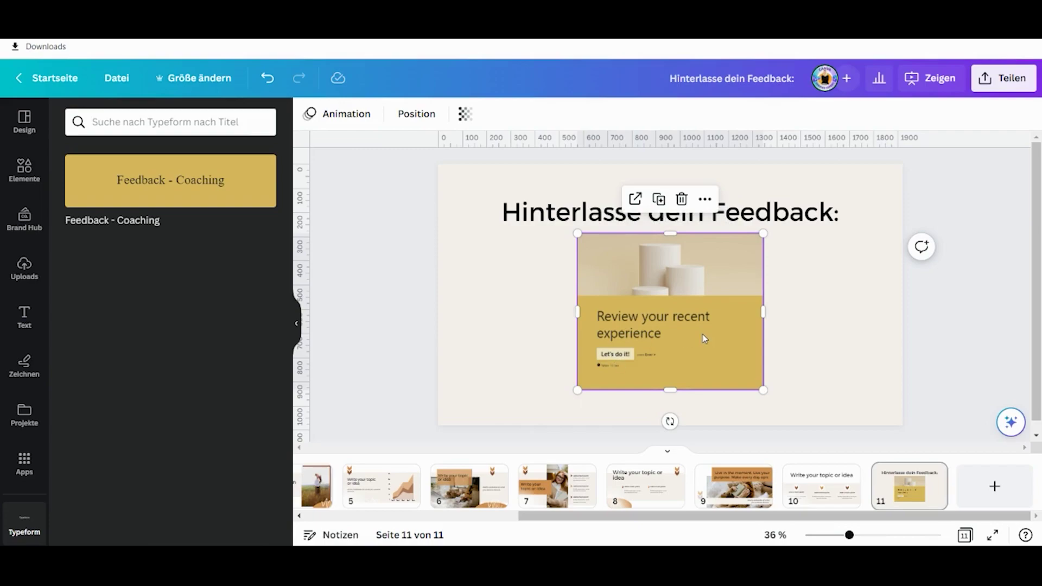
left_click(610, 354)
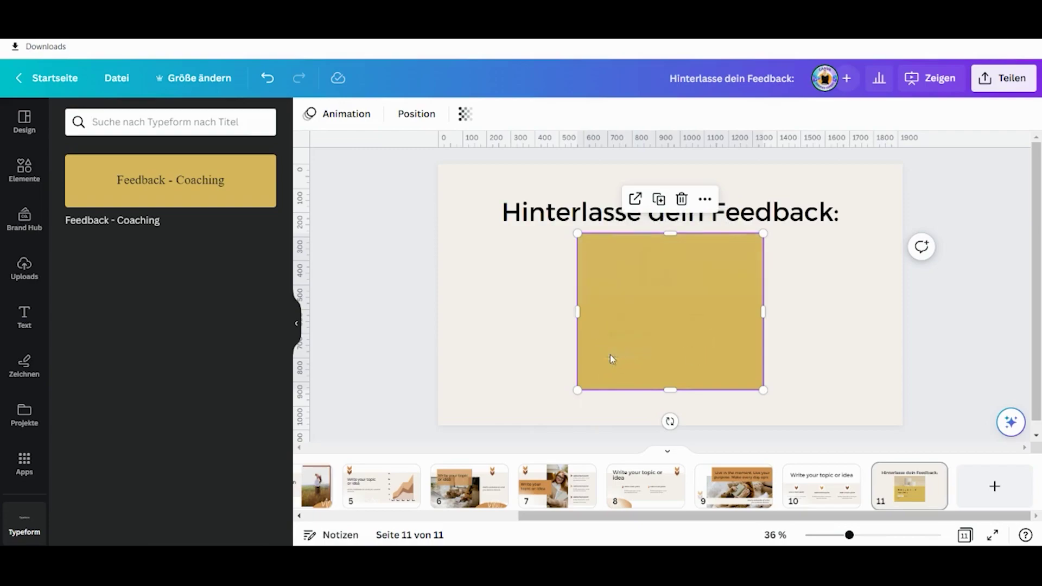